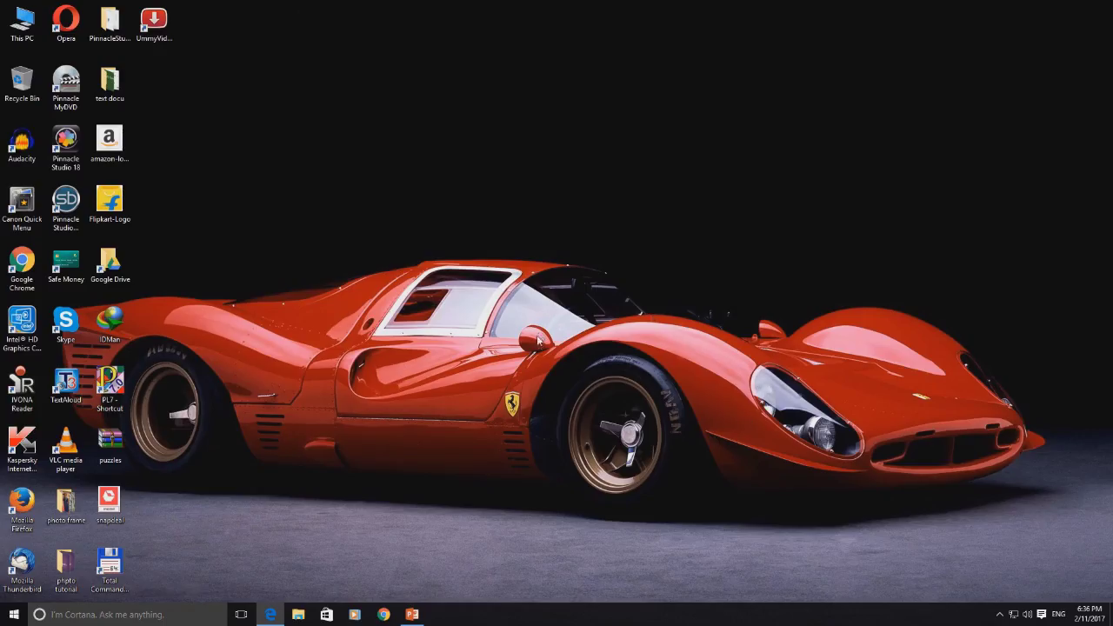
Restore the Chrome window showing the Google results for 'download win iso'.
left_click(382, 617)
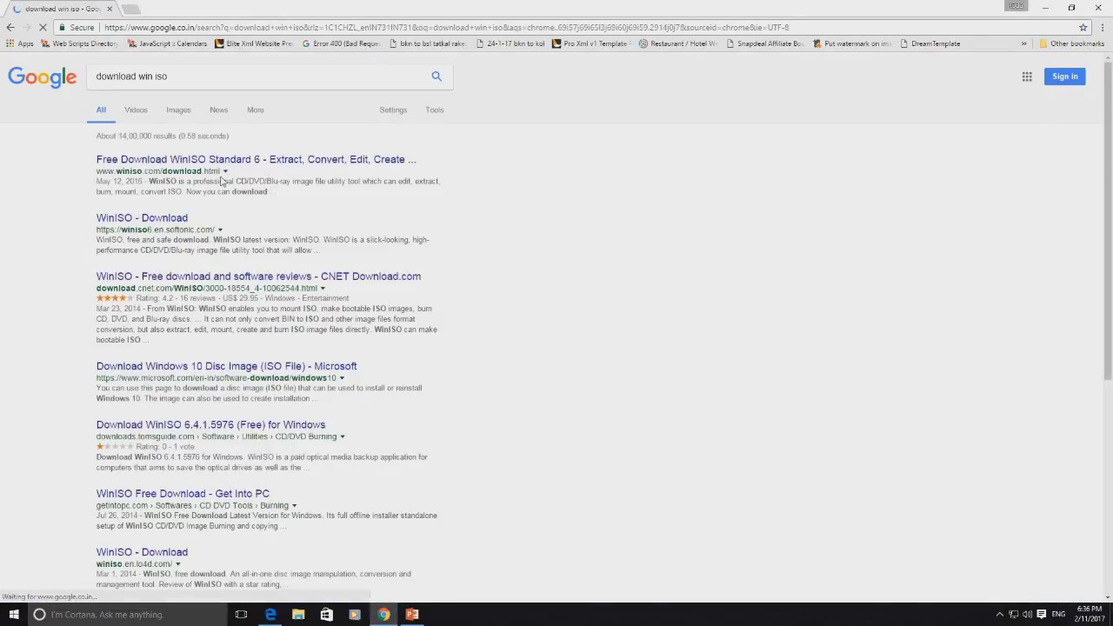
Go to Softonic's WinISO download page for v6.3.0.5045 from the search results.
left_click(172, 226)
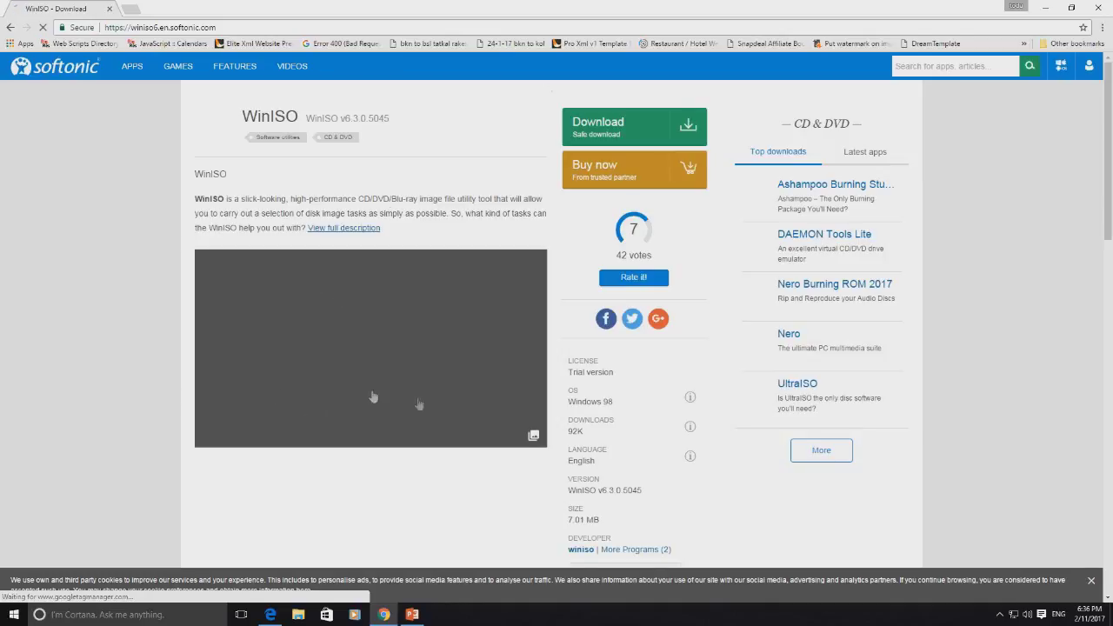
left_click(589, 132)
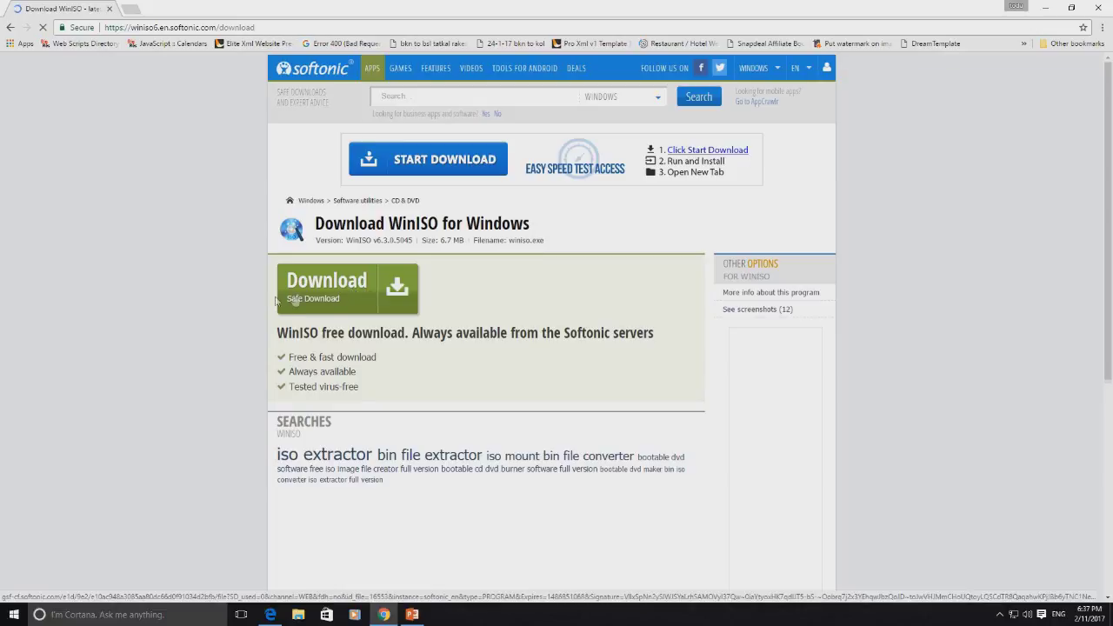
Download the 6.7 MB winiso.exe installer and run it to open the WinISO v6.3 Setup wizard.
left_click(335, 293)
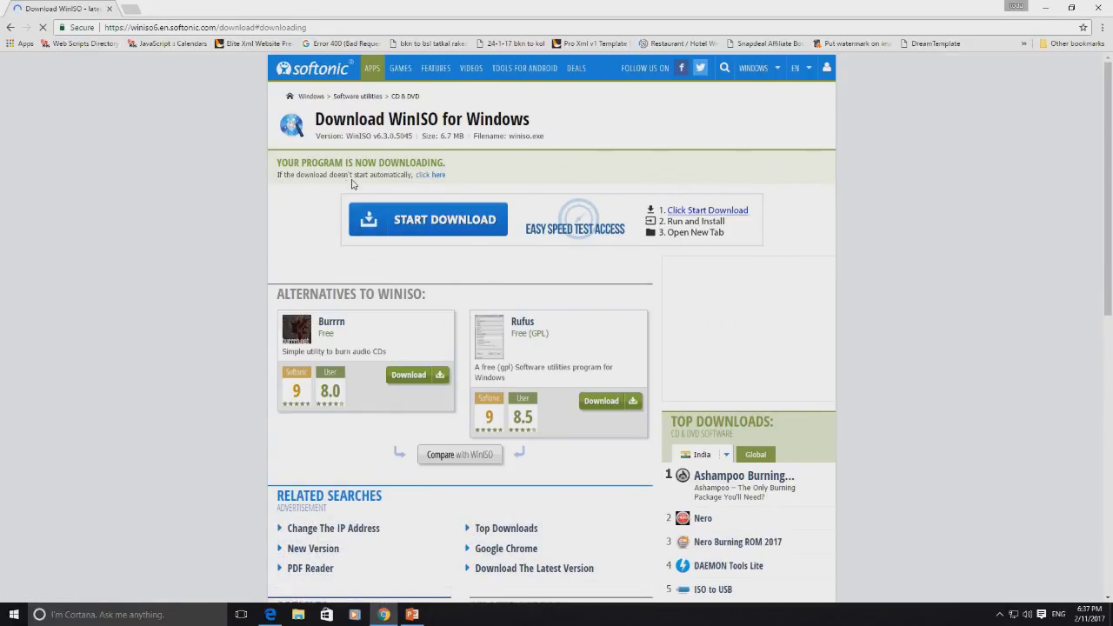
left_click(431, 176)
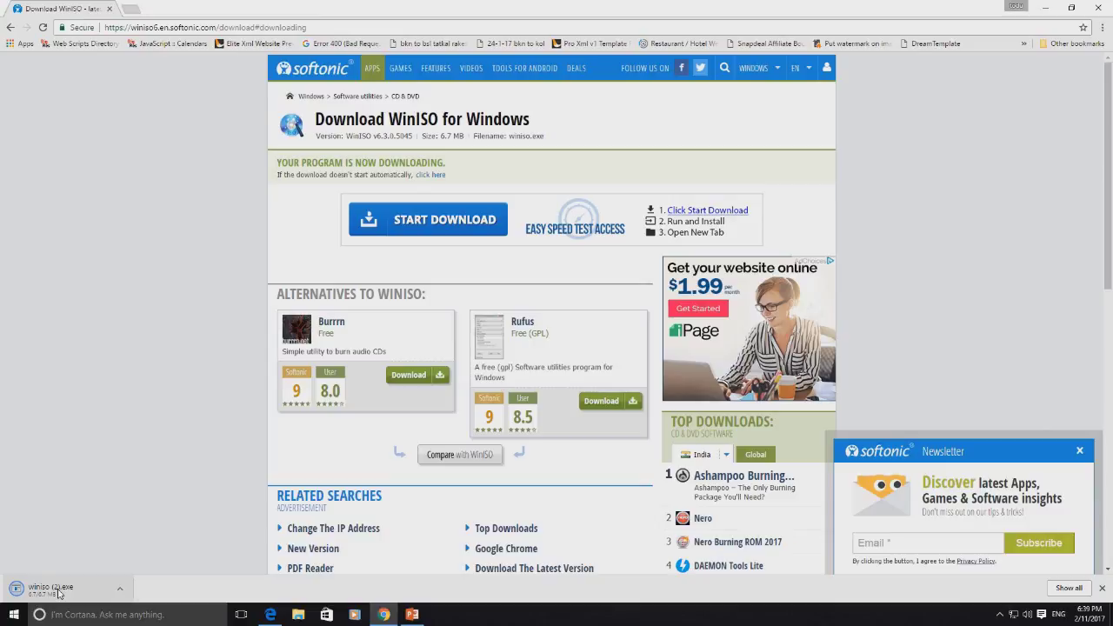
left_click(59, 594)
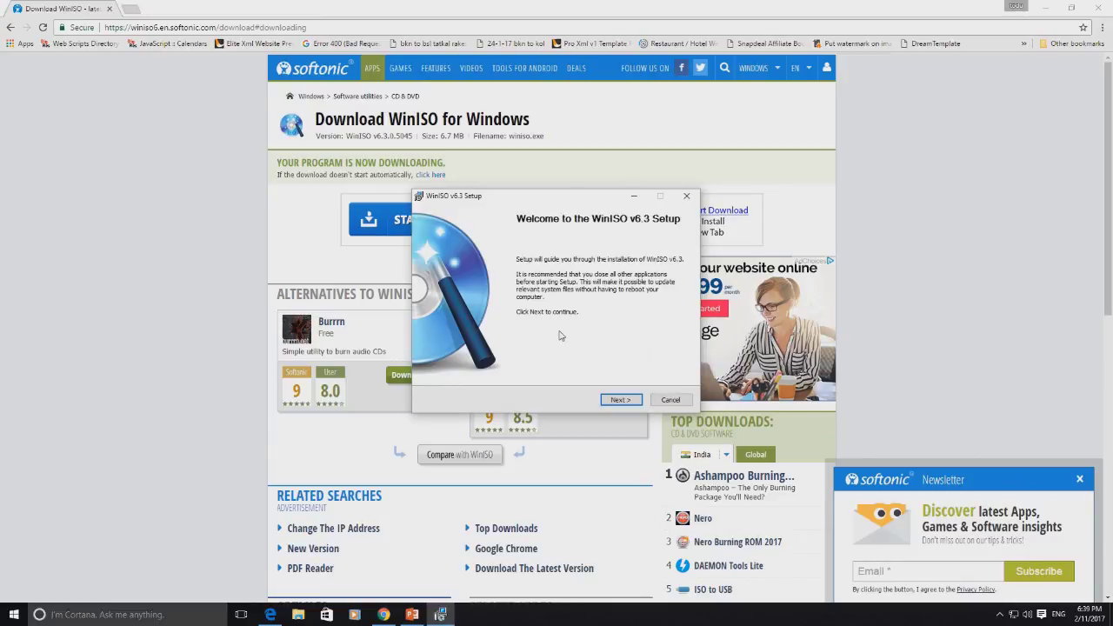
Accept the licence, install WinISO v6.3 to the default folder, and finish without running it.
left_click(633, 400)
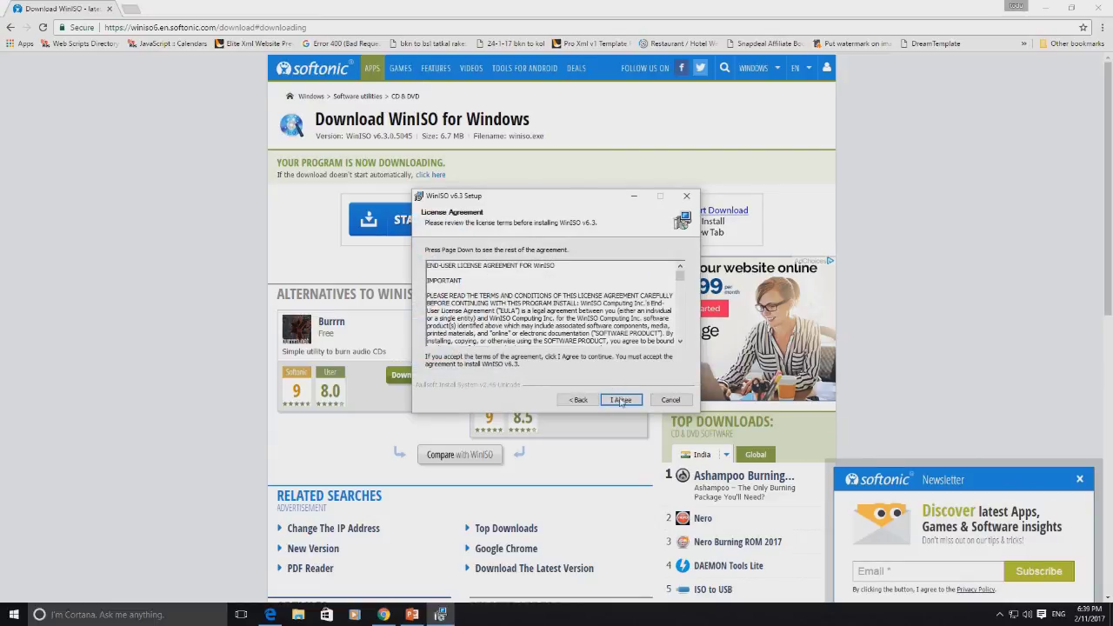
left_click(621, 400)
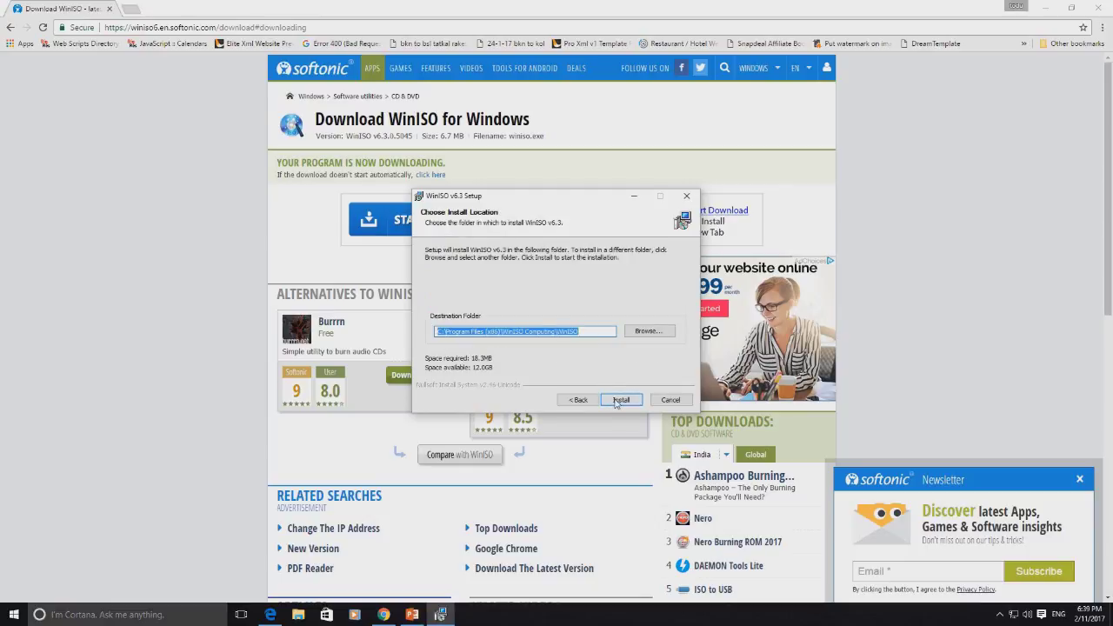
left_click(617, 401)
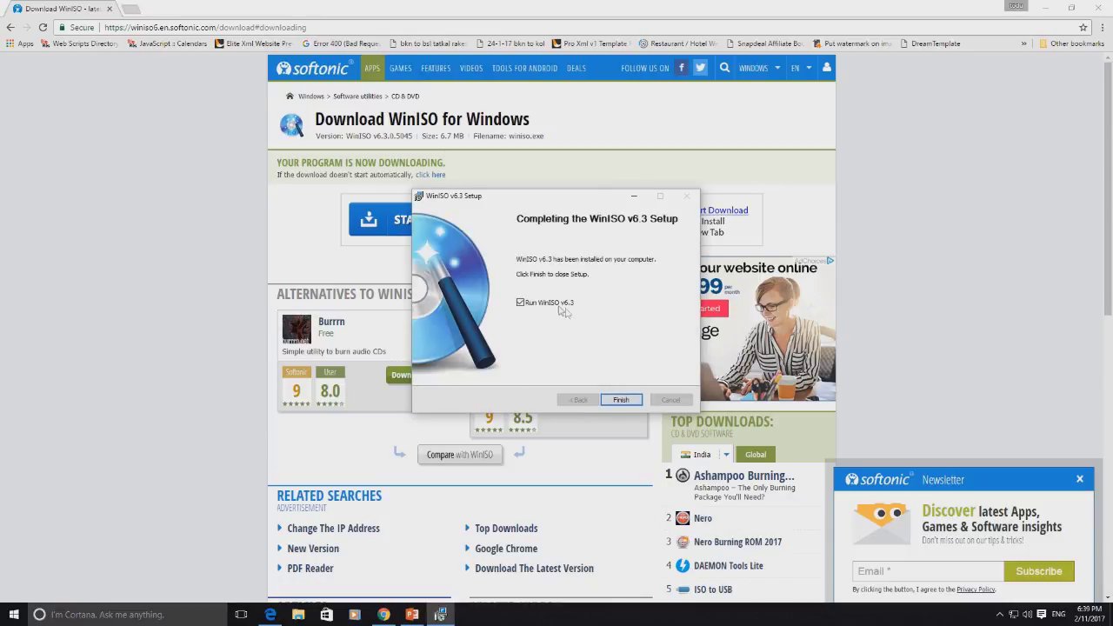
left_click(540, 304)
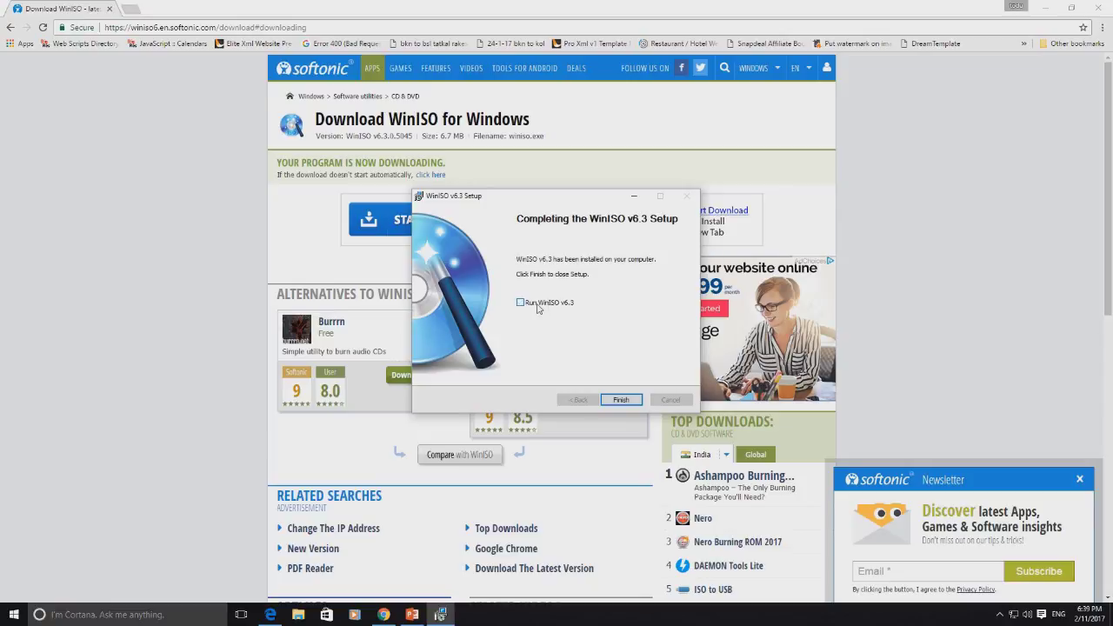
left_click(621, 400)
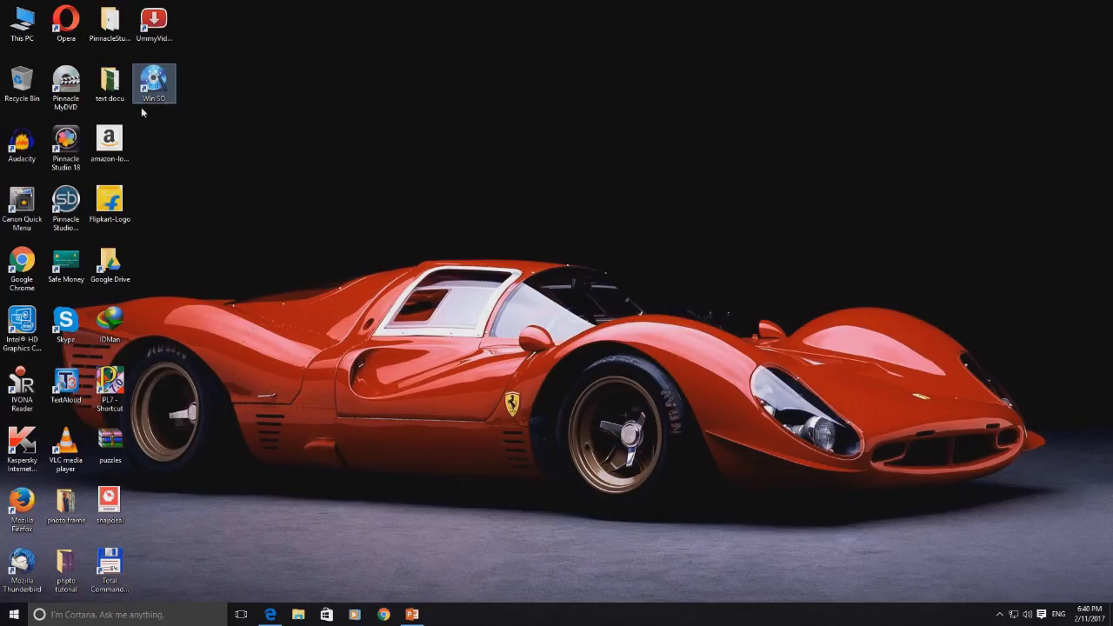
Launch WinISO from the desktop, postpone registration, and start opening an image file.
double_click(153, 84)
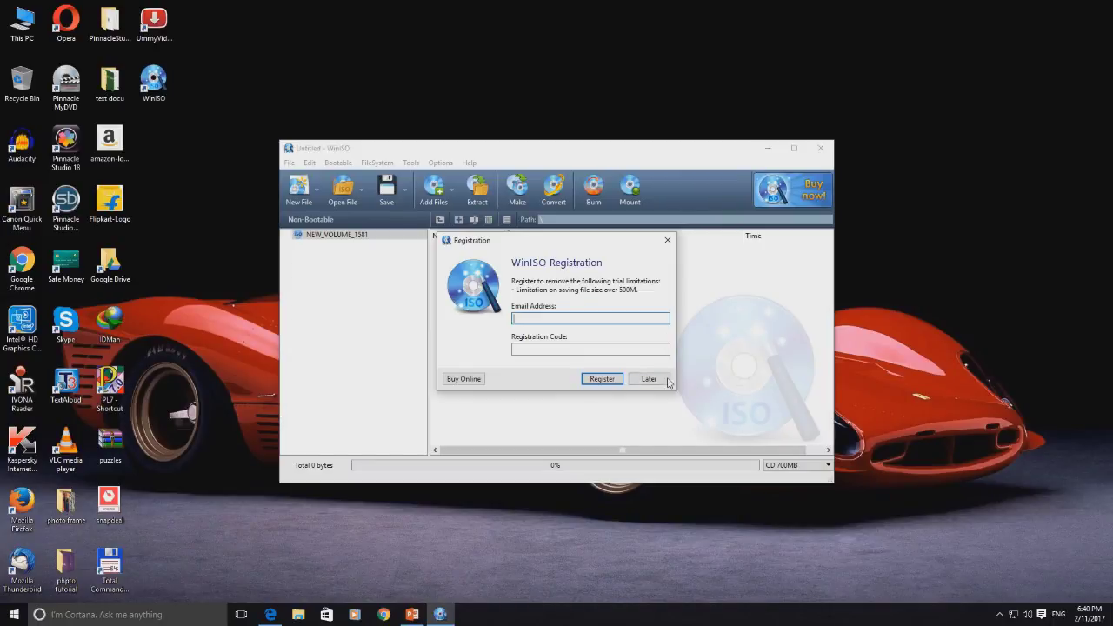
left_click(649, 380)
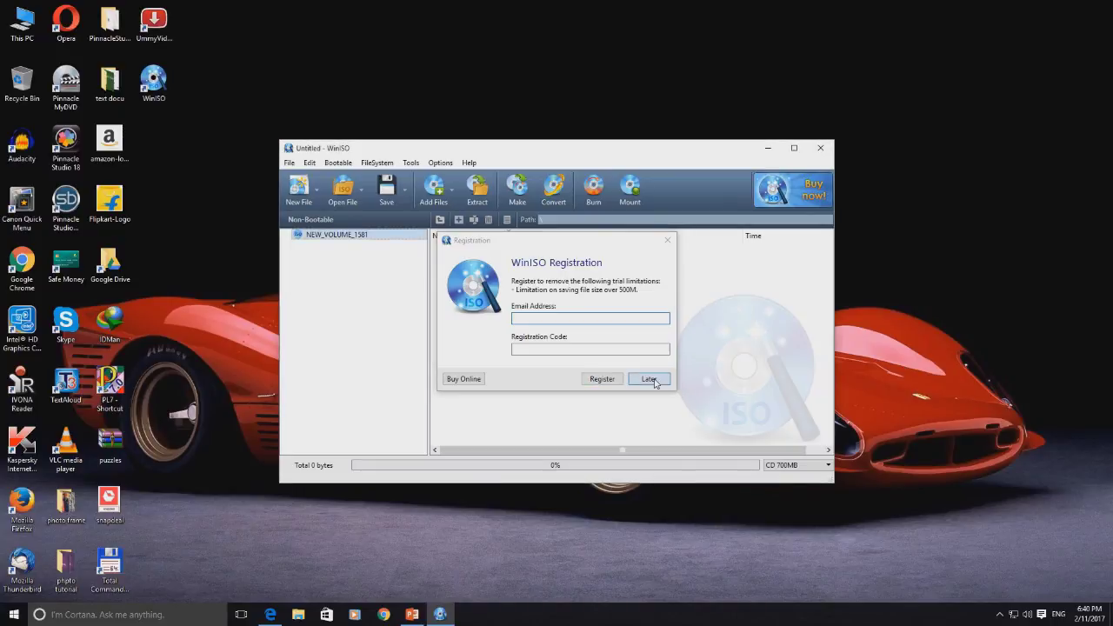
left_click(347, 198)
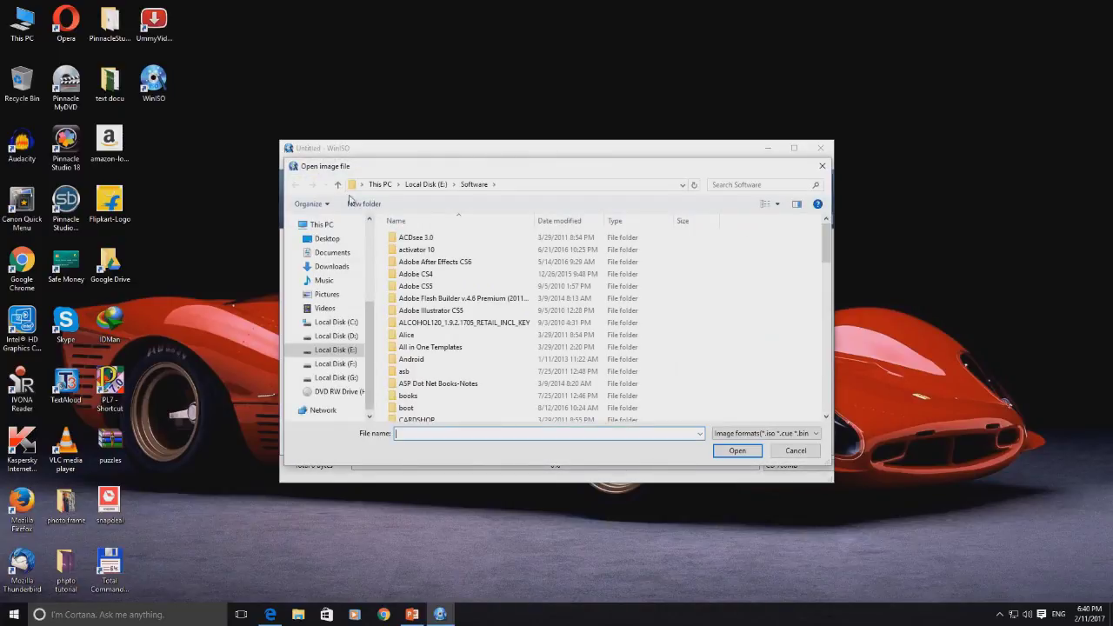
Load the Windows 10.iso image as a bootable 3.37 GB project.
scroll(536, 348, "down", 20)
scroll(536, 348, "down", 2)
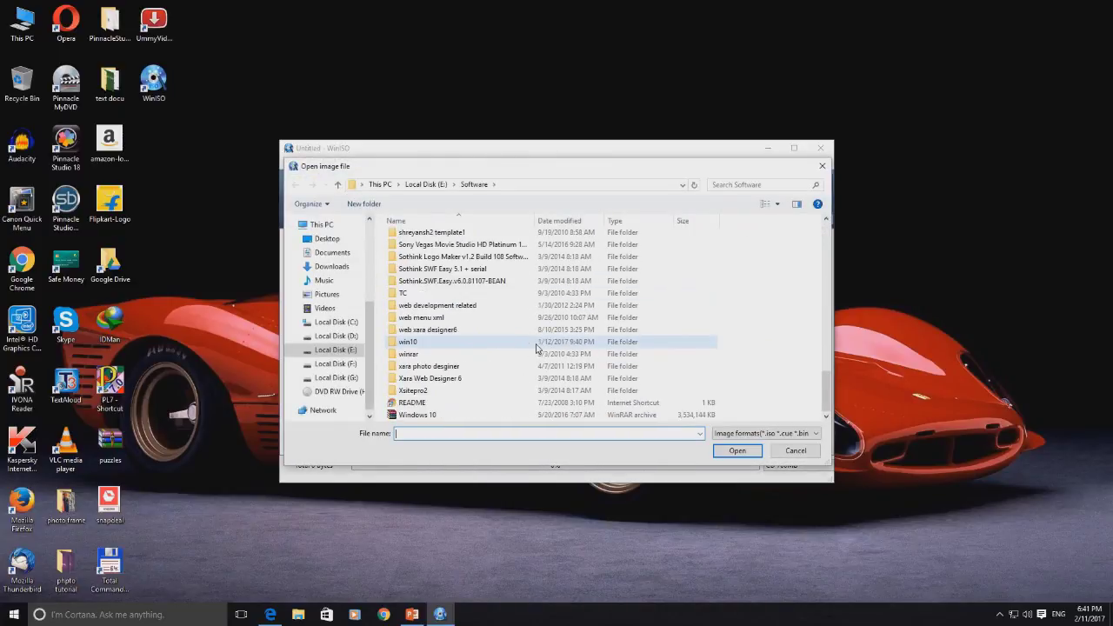
left_click(433, 418)
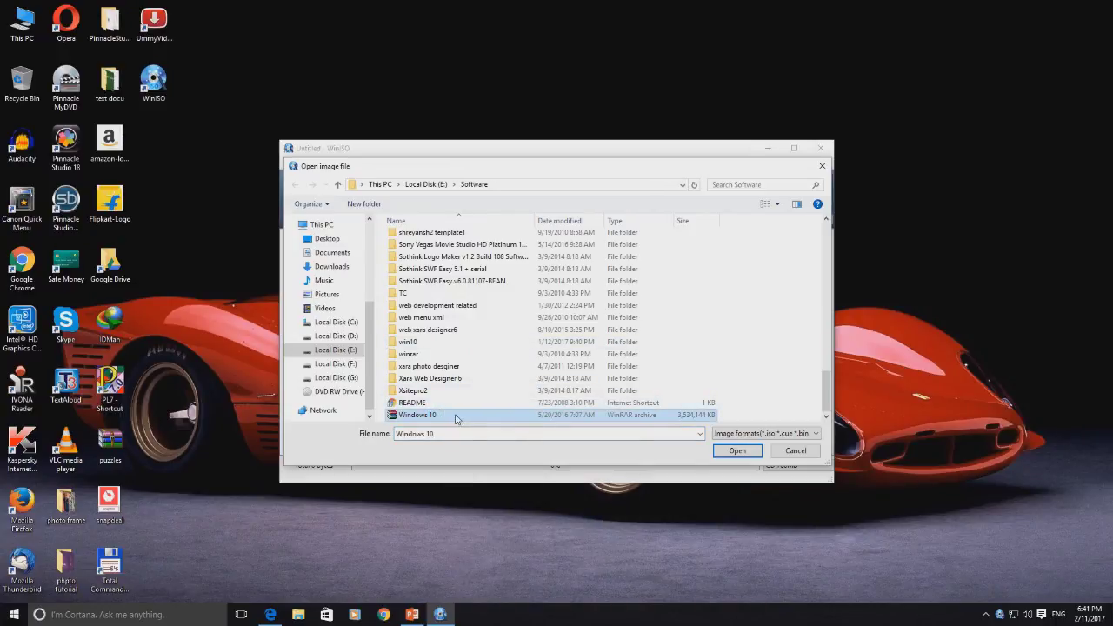
left_click(723, 453)
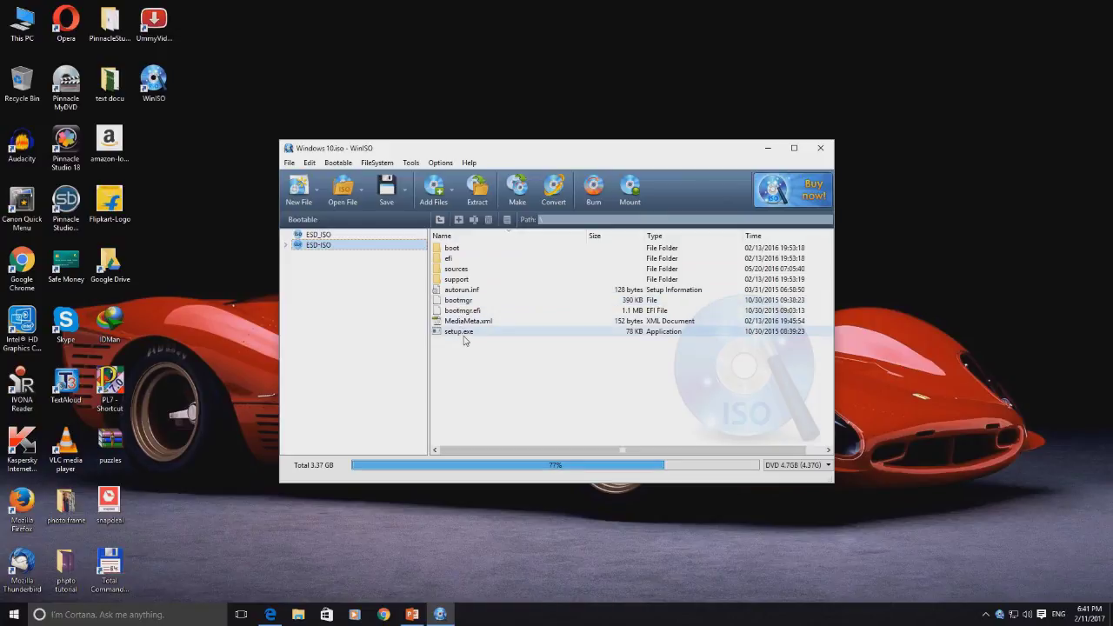
Copy the 4 KB etfsboot.com from the image's boot folder and paste it into the root.
double_click(455, 251)
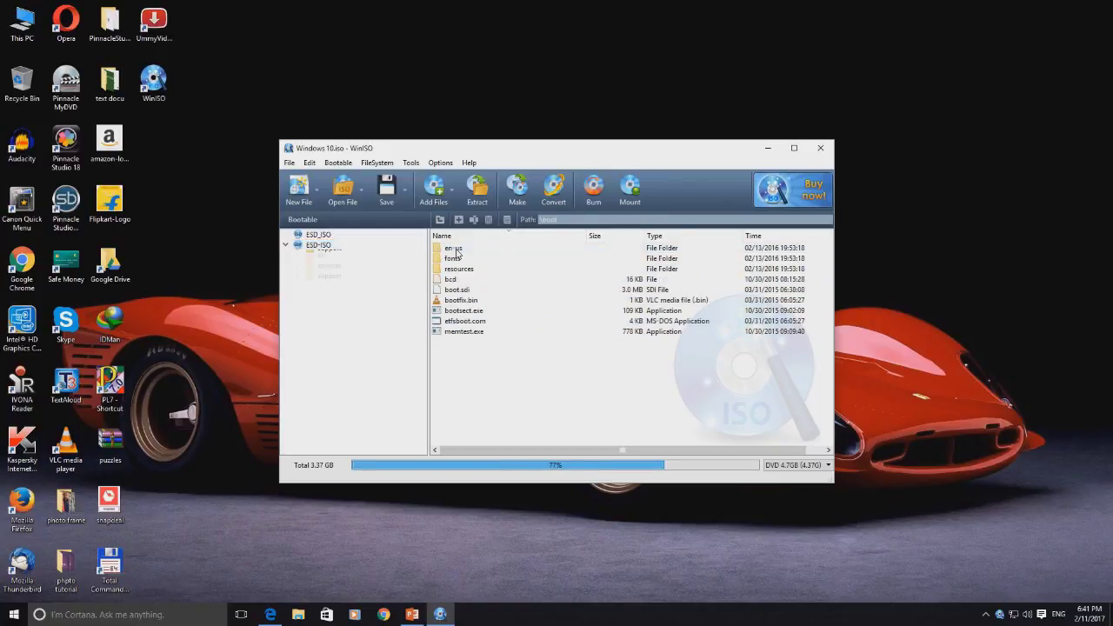
left_click(473, 323)
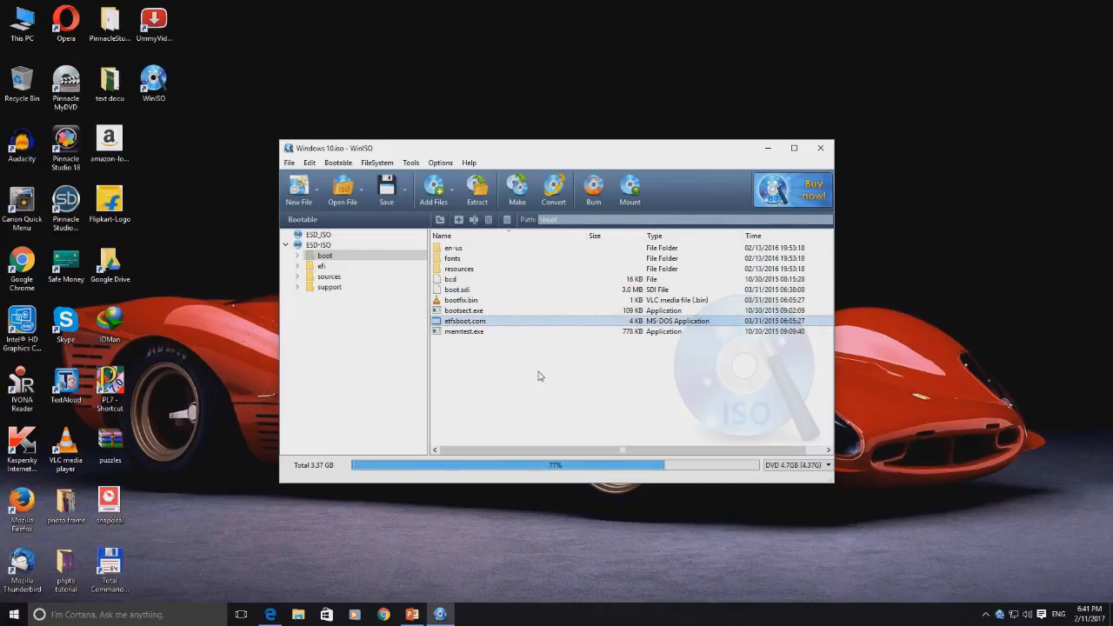
key("ctrl+c")
left_click(439, 220)
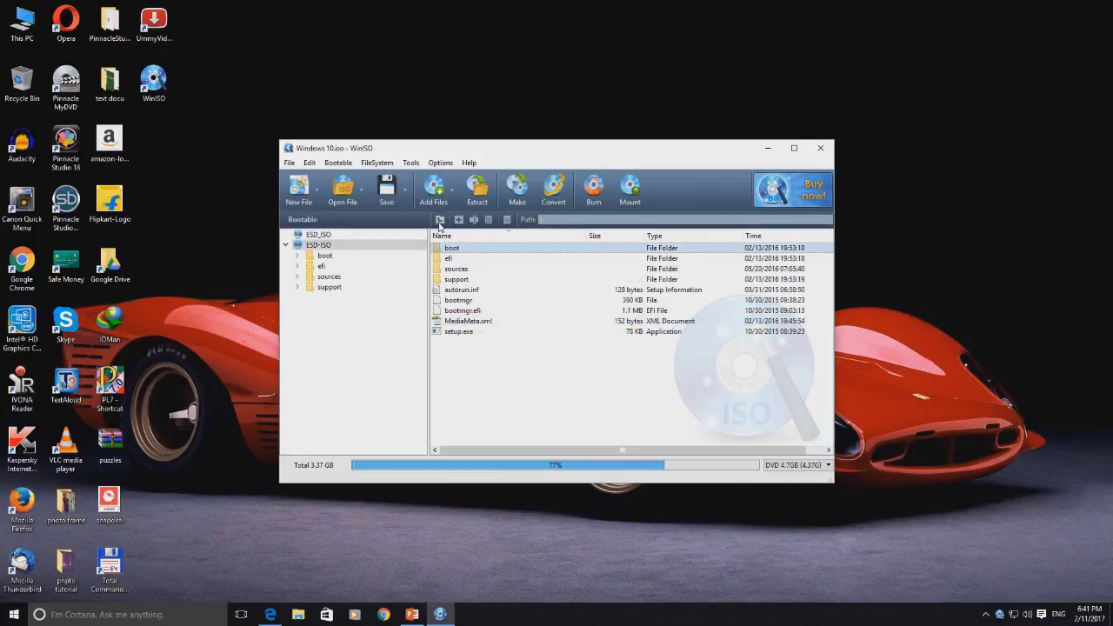
key("ctrl+v")
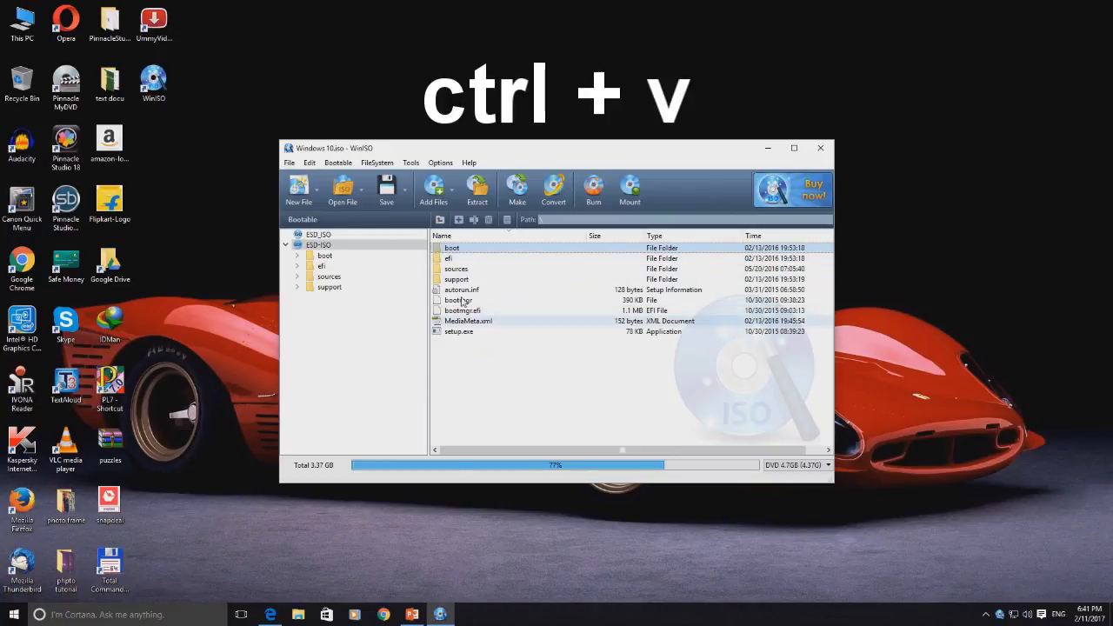
left_click(500, 357)
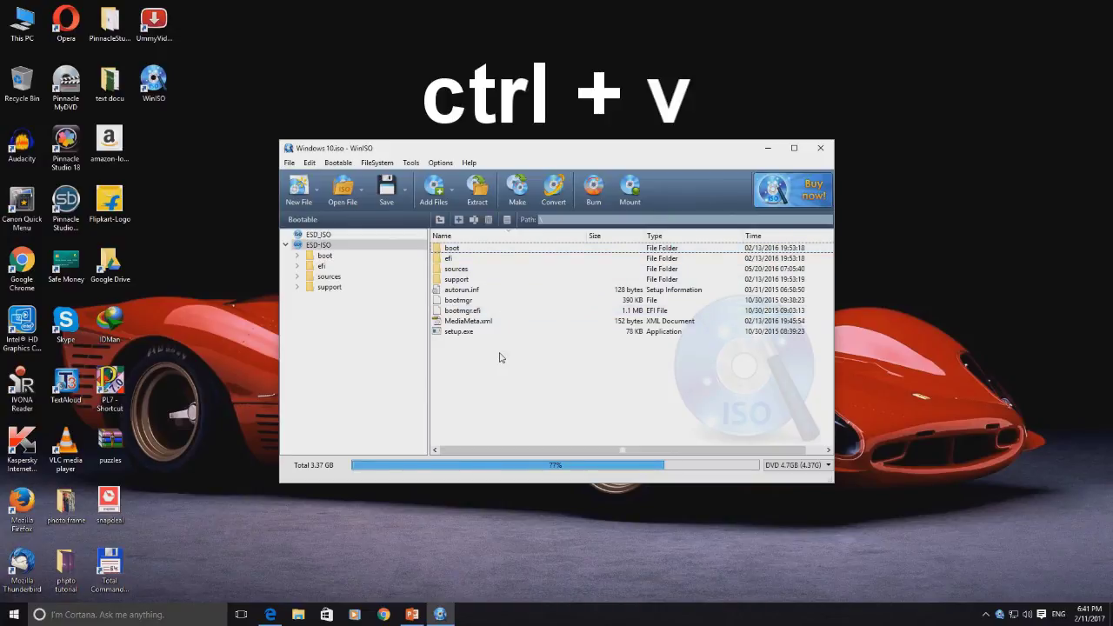
key("ctrl+v")
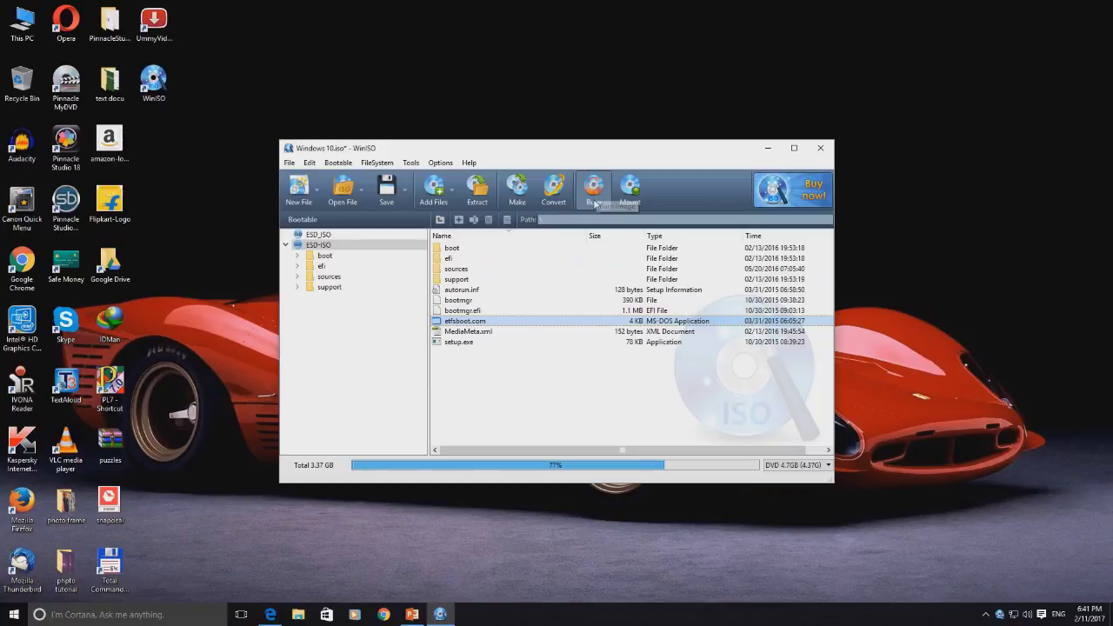
Burn the modified Windows 10 image to the DVD, confirm success, and close WinISO.
left_click(595, 194)
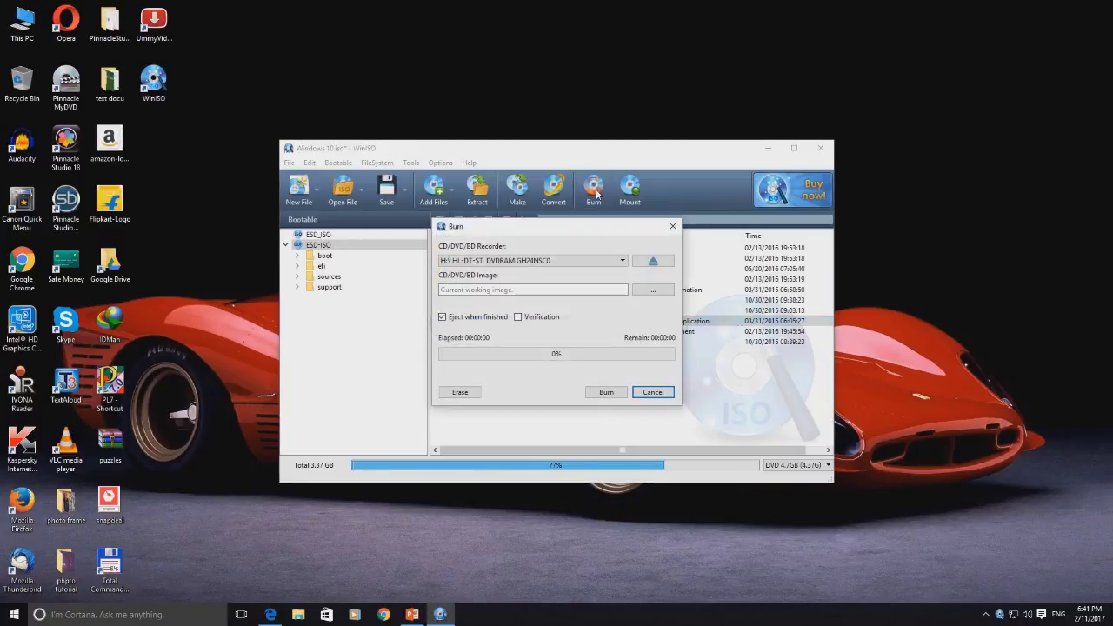
left_click(616, 393)
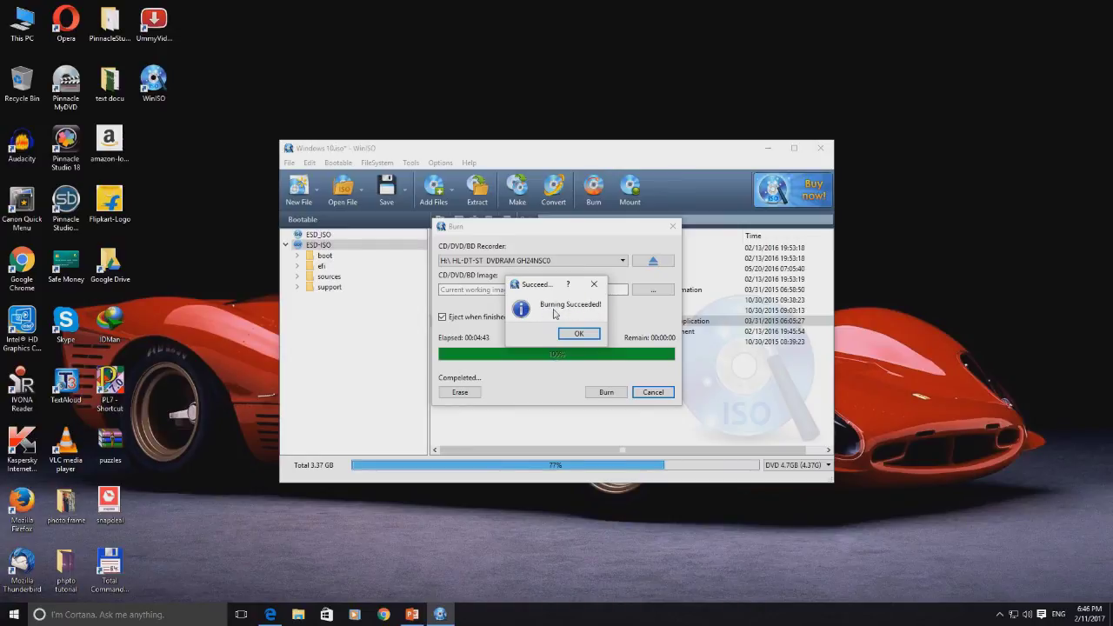
left_click(580, 335)
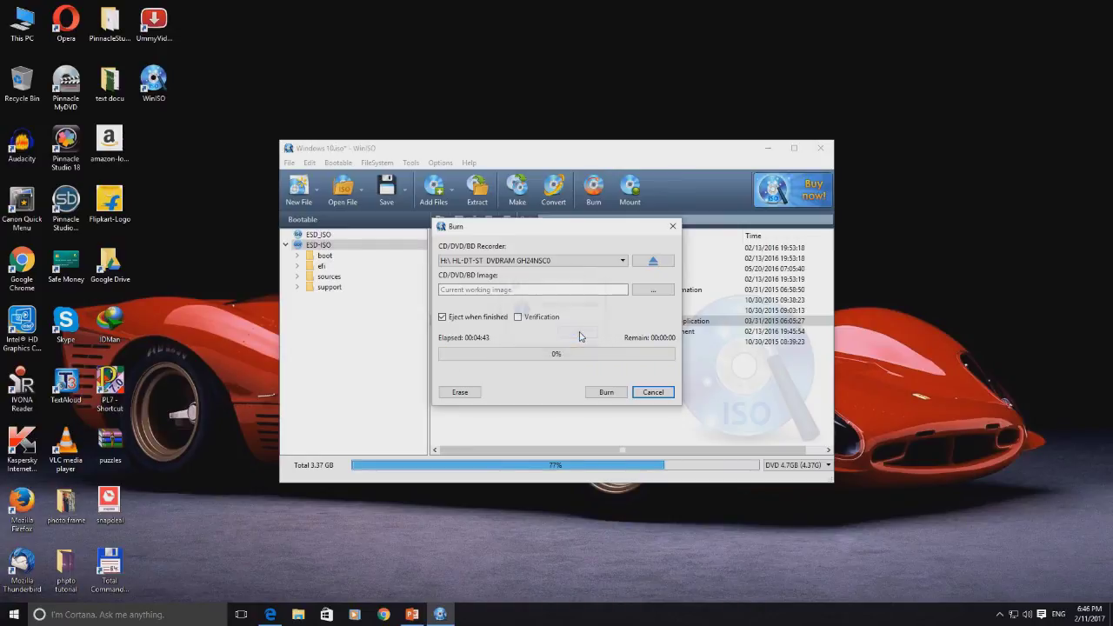
left_click(648, 393)
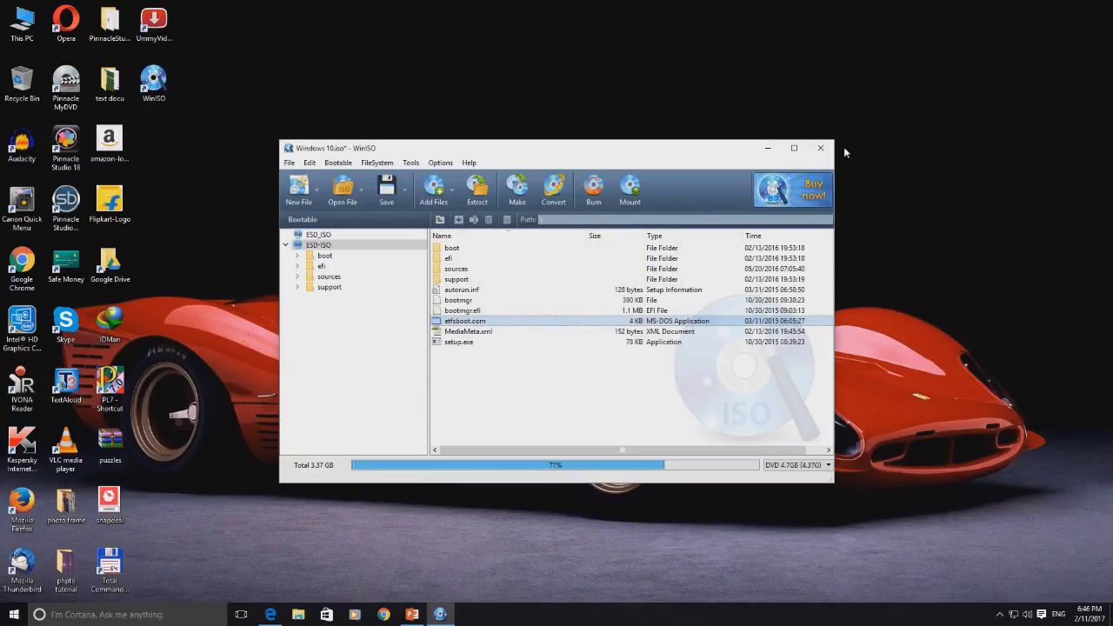
left_click(821, 149)
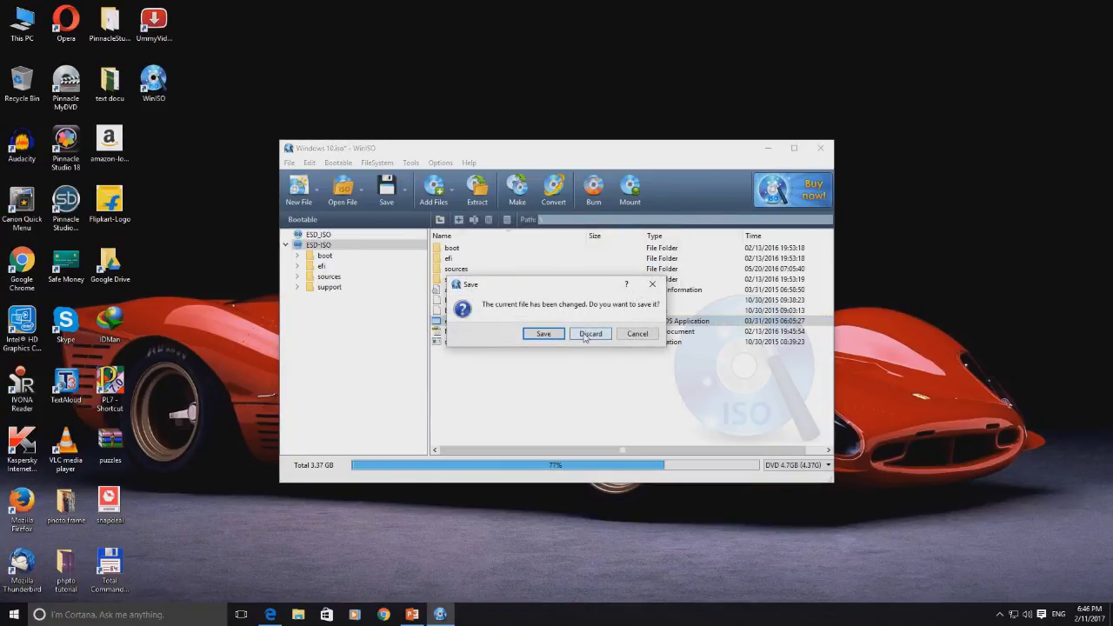